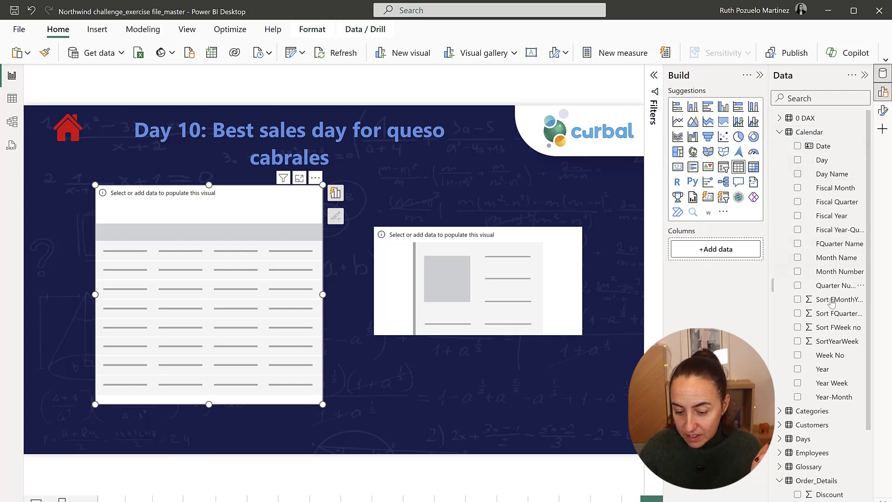
- Add Day Name and ProductName to the table and filter it to Queso Cabrales
left_click_drag(834, 181, 230, 284)
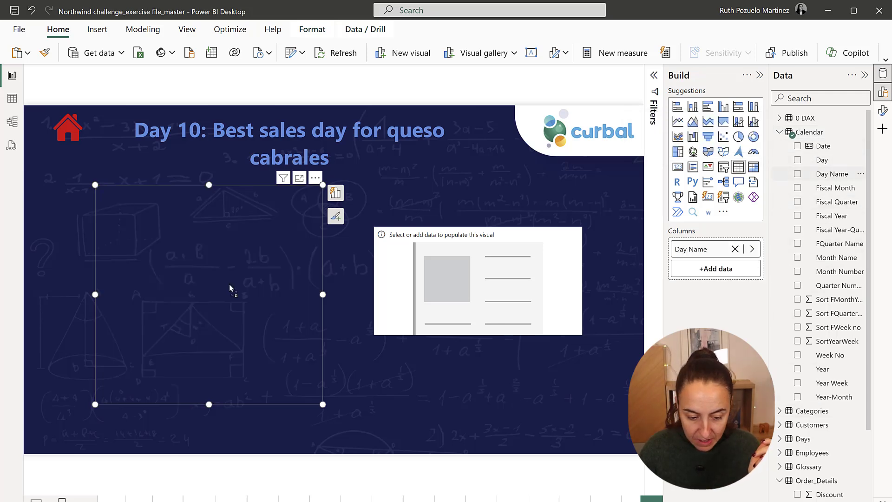
left_click(780, 131)
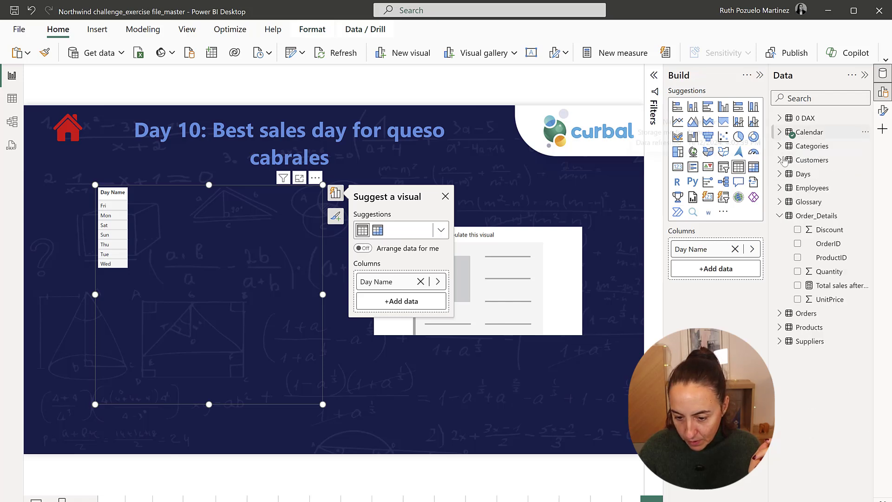
left_click(786, 328)
left_click(780, 327)
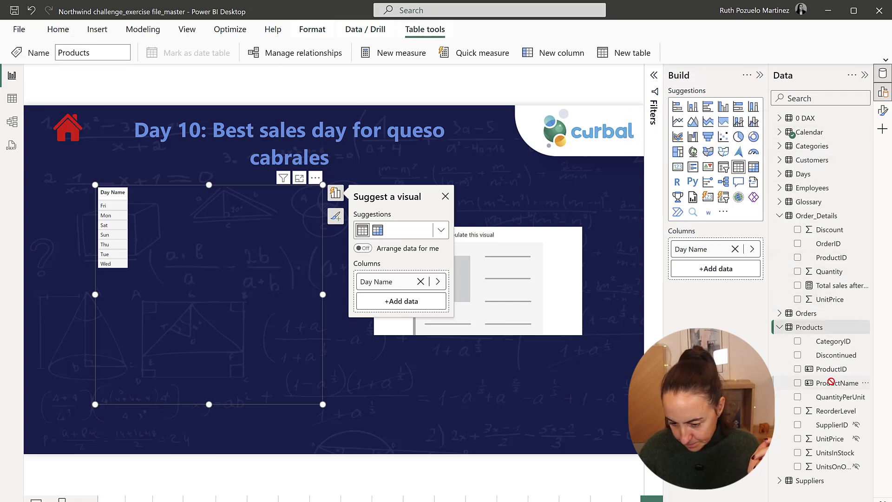
left_click_drag(831, 381, 243, 293)
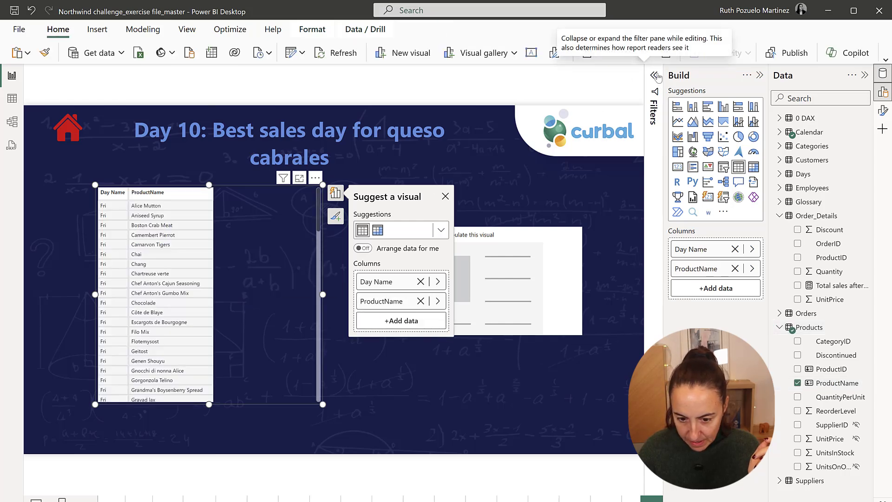
left_click(656, 77)
left_click(593, 181)
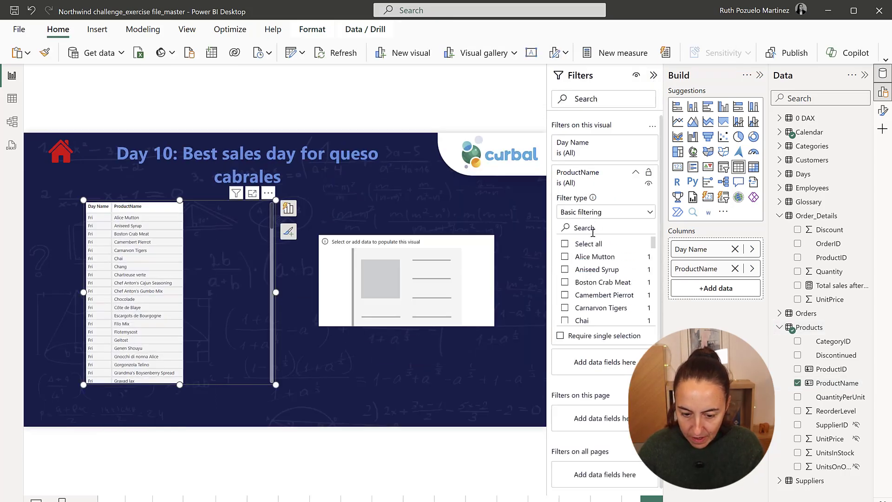
scroll(620, 296, "down", 3)
type("qu")
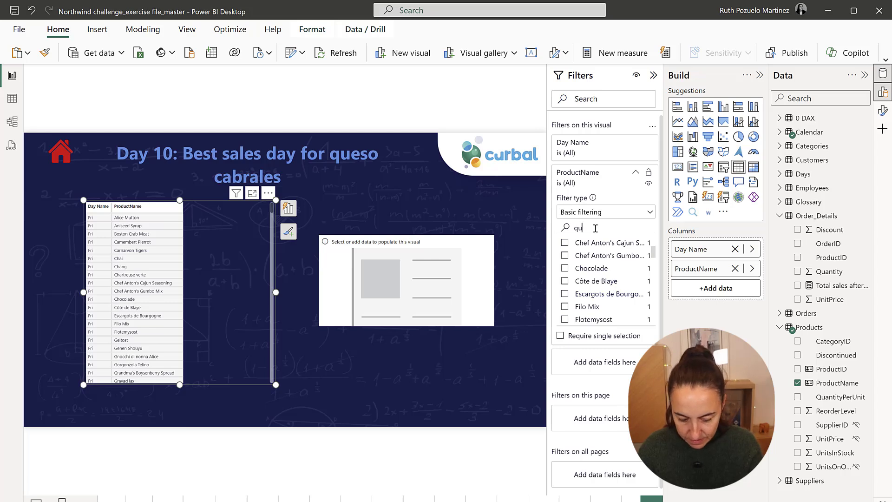
type("es")
left_click(608, 244)
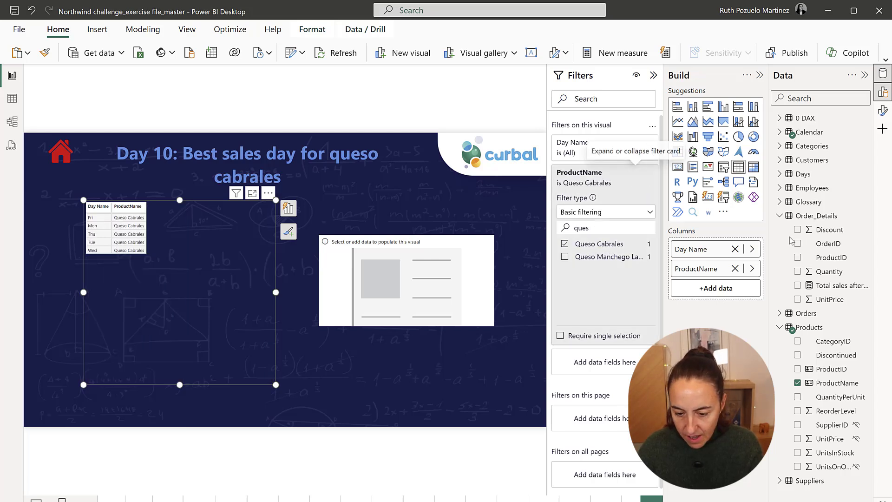
mouse_move(837, 285)
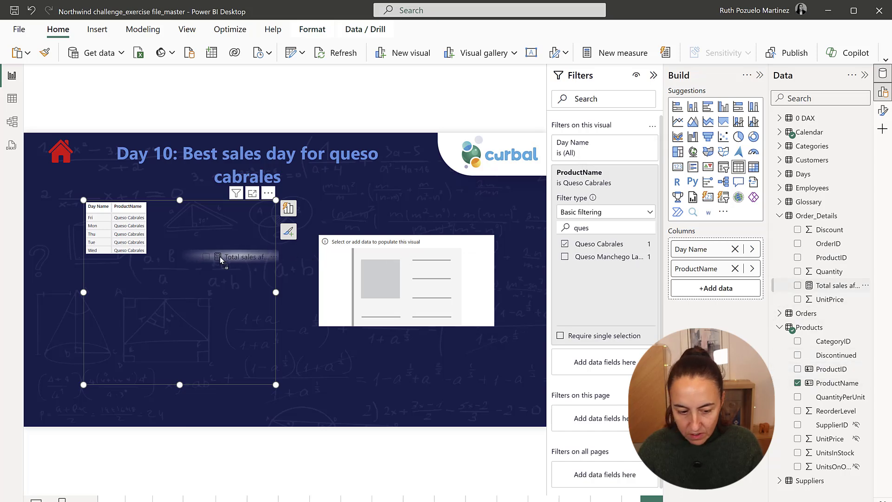
- Add Total sales after discount and sort the table by sales, highest first
left_click_drag(834, 287, 202, 265)
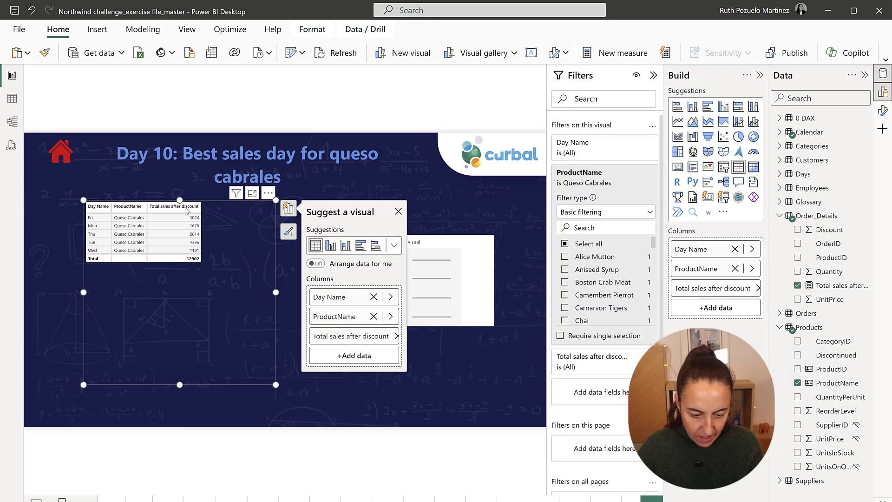
left_click(186, 208)
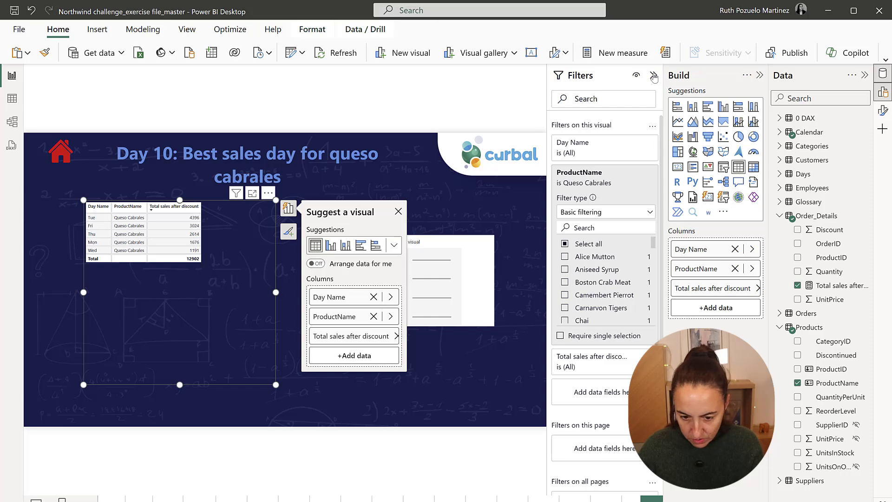
left_click(654, 76)
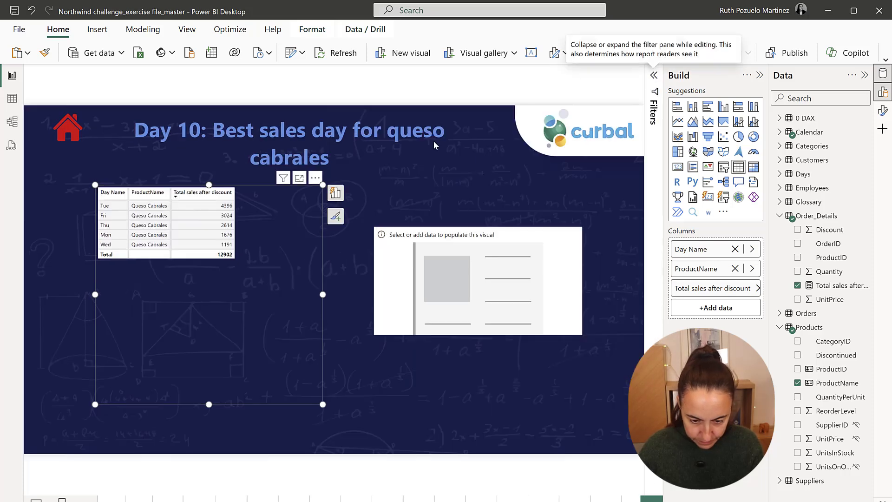
left_click(202, 195)
left_click(202, 196)
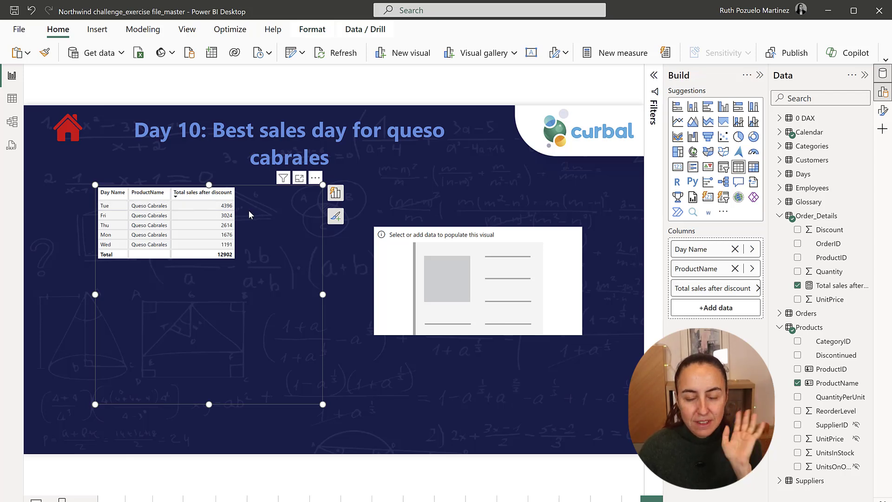
left_click(11, 144)
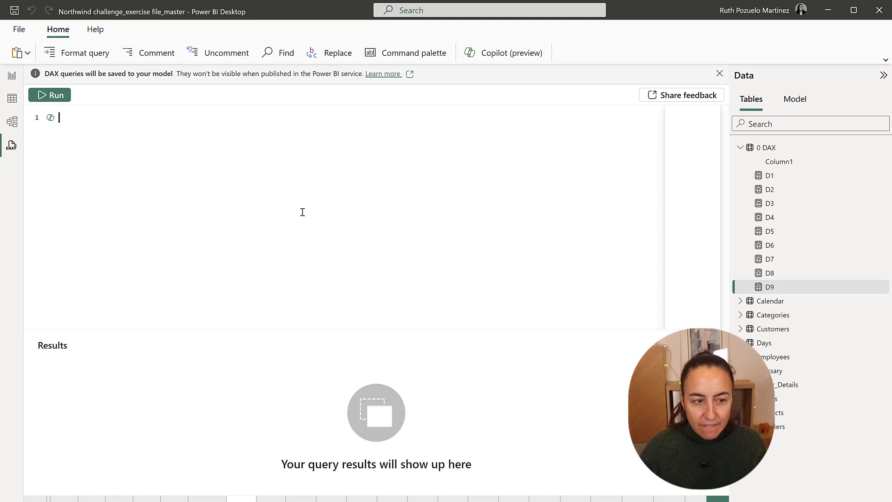
type("eva")
- Draft EVALUATE SUMMARIZE( Products, Products[ProductName] in the DAX query editor
key("Tab")
key("Return")
type("su")
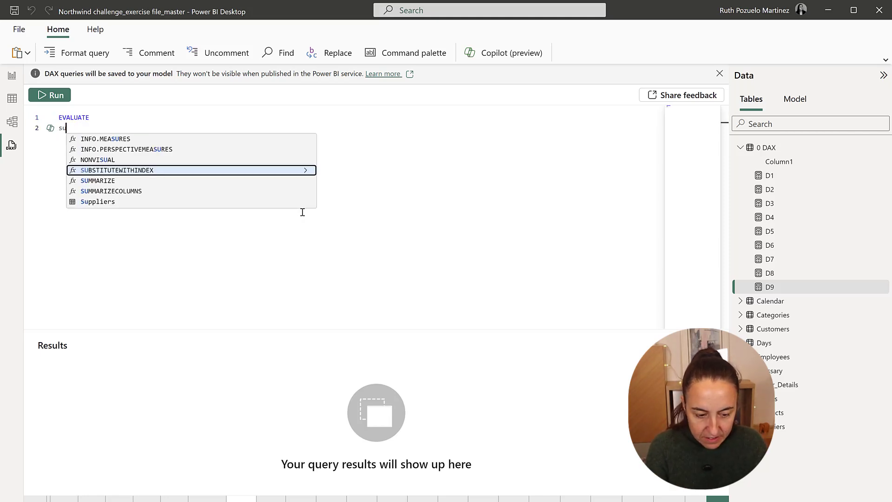
type("m")
key("Tab")
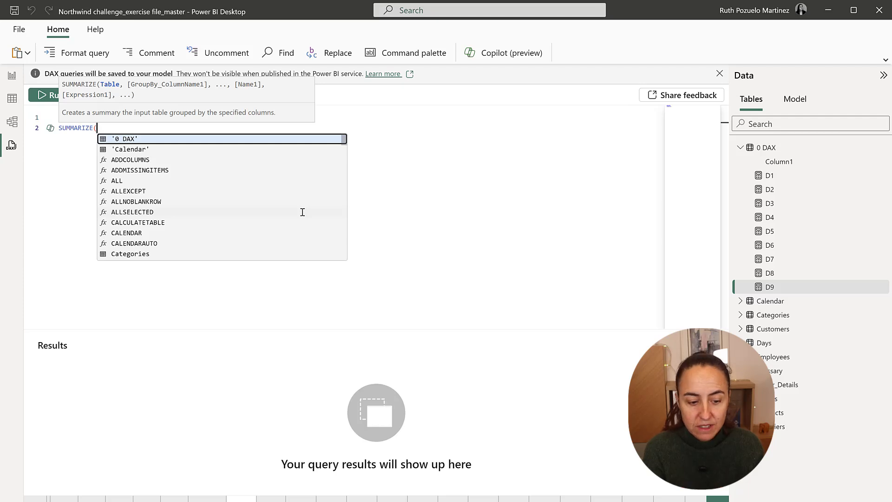
key("Return")
type("pro")
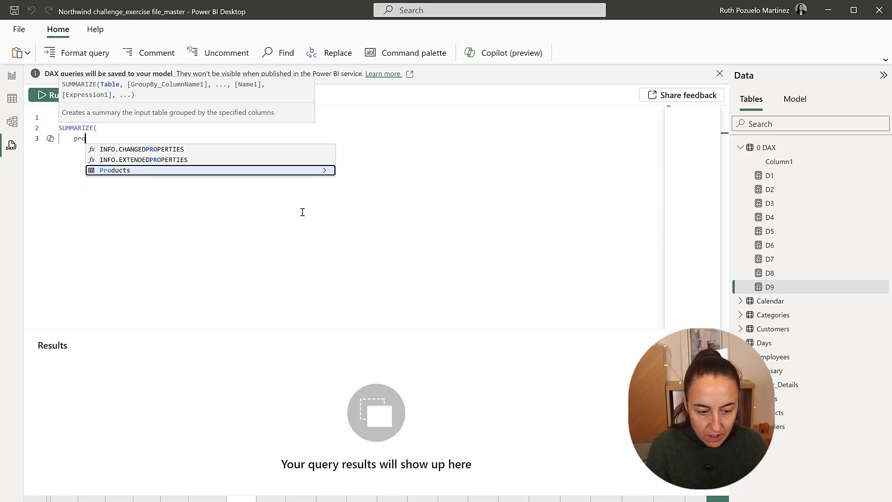
key("Tab")
type(",")
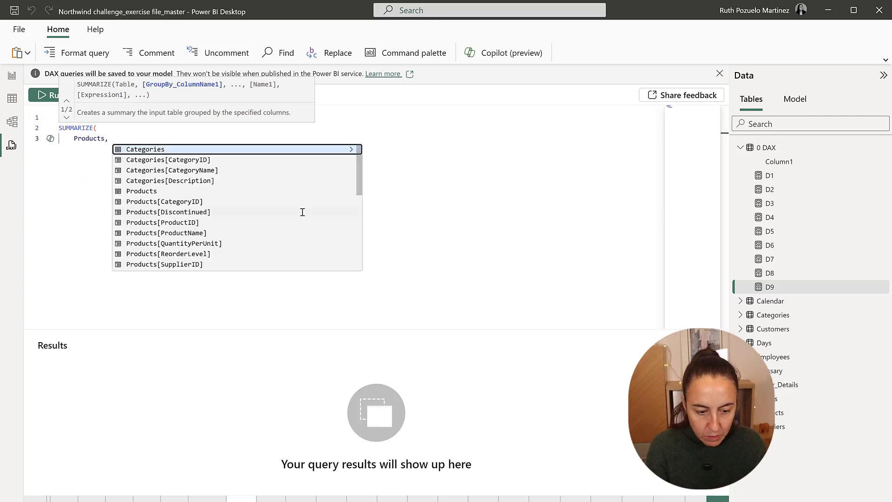
type(" pro")
key("Down")
key("Down")
key("Down")
key("Down")
key("Tab")
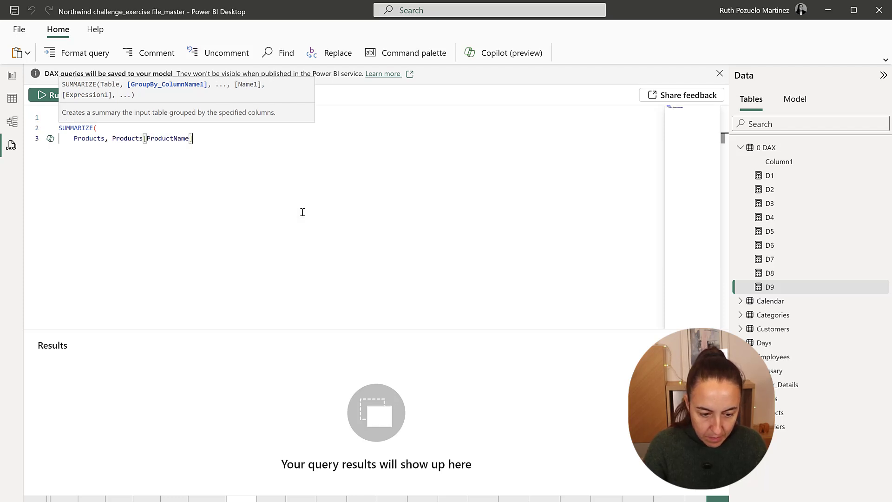
type(", cal")
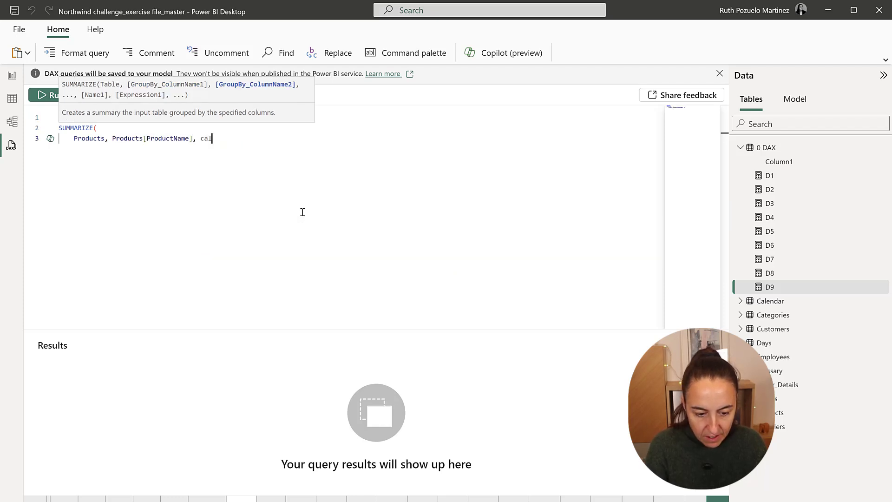
key("BackSpace")
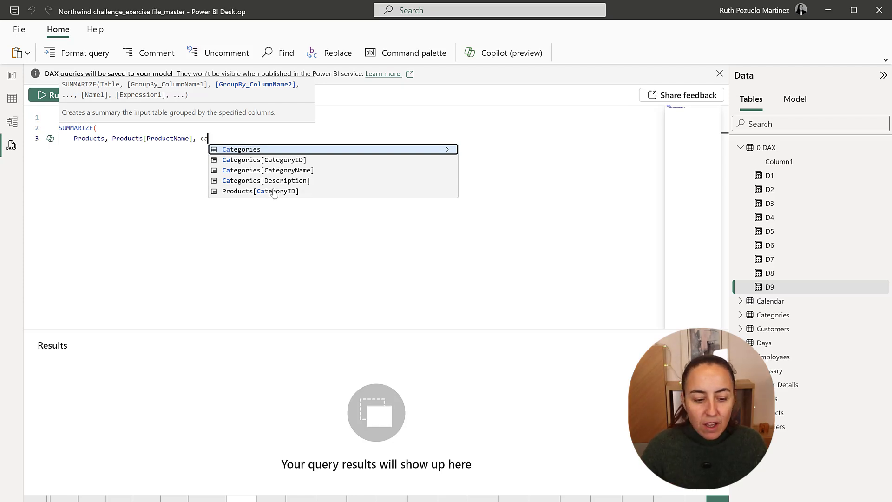
left_click(12, 121)
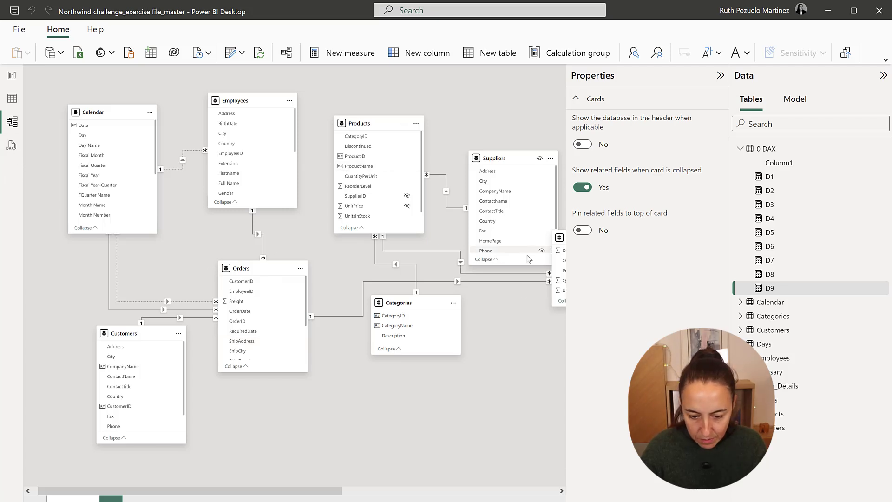
- Drag the Order_Details table card below Orders and Categories in the diagram
mouse_move(558, 241)
left_mouse_down()
mouse_move(474, 304)
mouse_move(311, 471)
left_mouse_up()
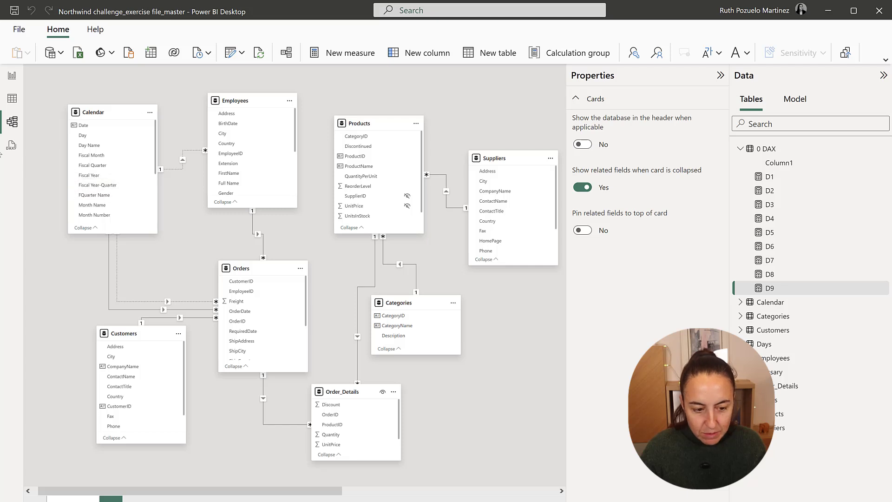
- Summarize Order_Details by ProductName and Day Name with Total sales after discount, and run it
left_click(12, 145)
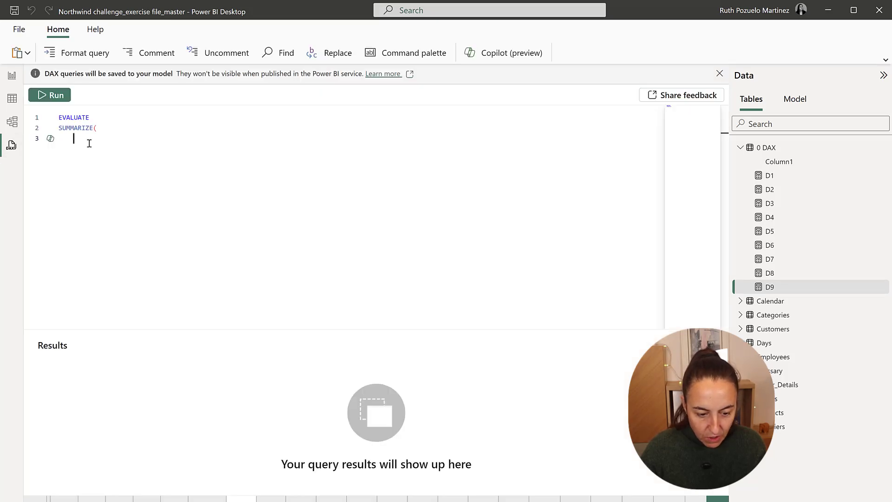
type("ord")
key("Up")
key("Return")
type(", pro")
key("Down")
key("Down")
key("Down")
key("Down")
key("Return")
type(", cal")
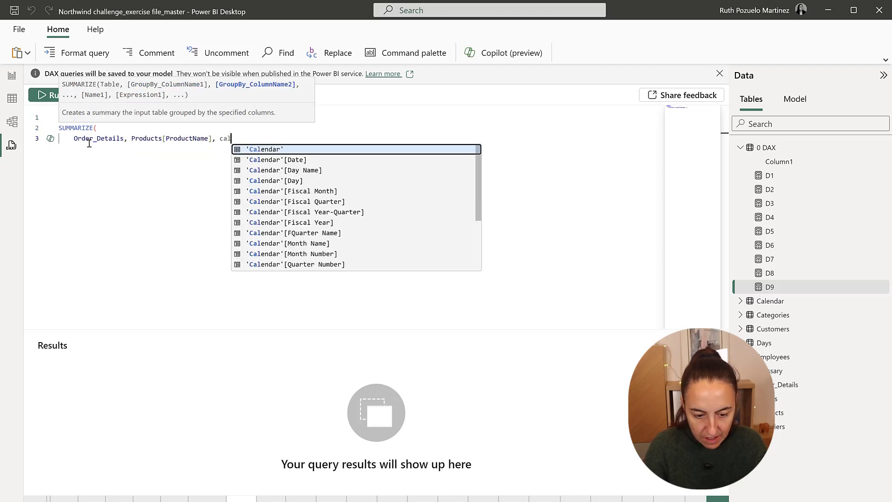
key("Down")
key("Down")
key("Return")
type(",")
key("Return")
type("\"Sales")
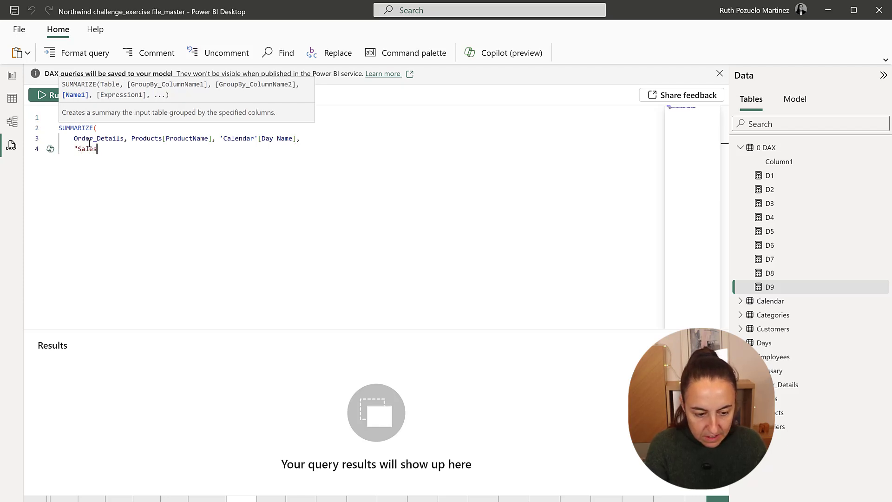
type(", [to")
key("Return")
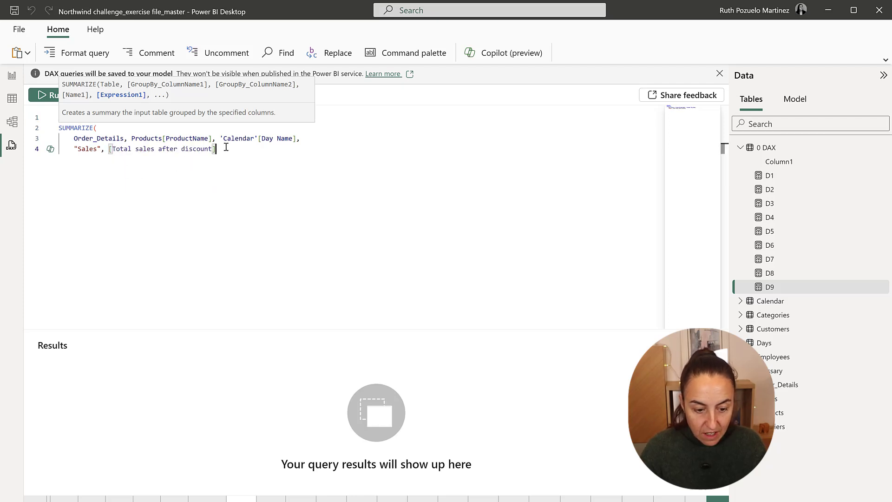
type(")")
left_click(50, 98)
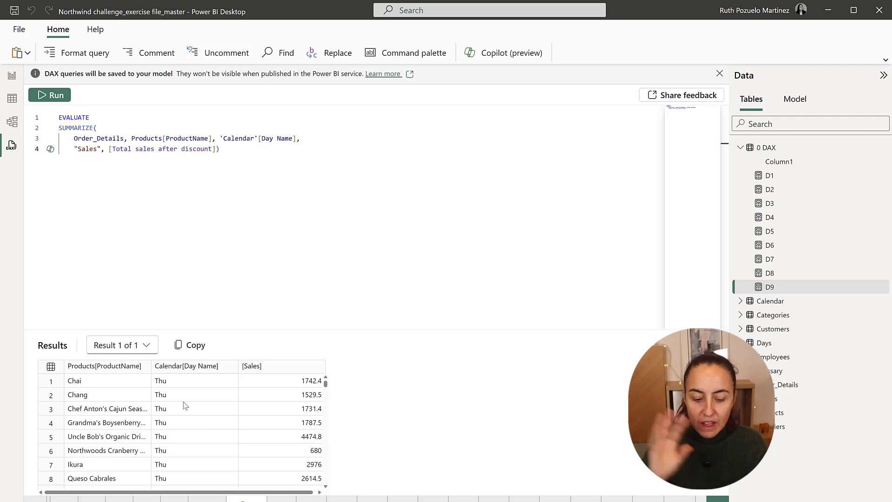
- Wrap the summary in FILTER with a Products[ProductName] = "Queso Cabrales" condition
left_click(105, 119)
key("Down")
key("Return")
key("ctrl+space")
key("Up")
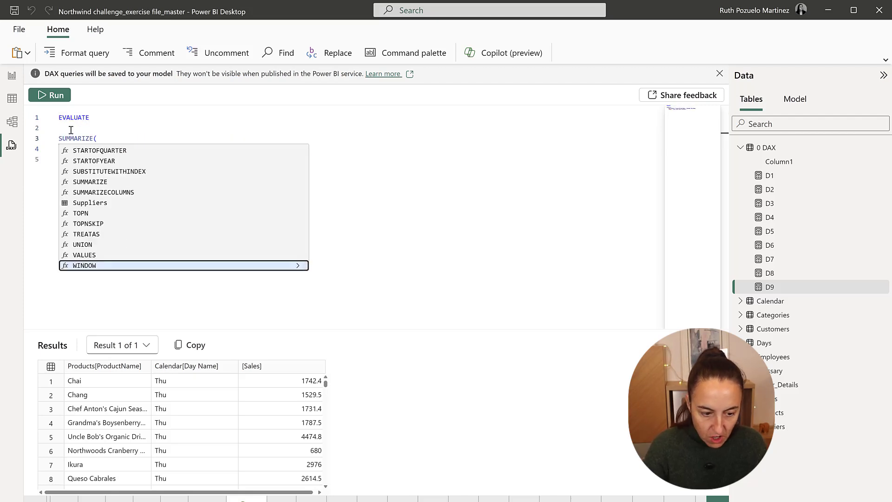
left_click(70, 127)
type("FILTER(")
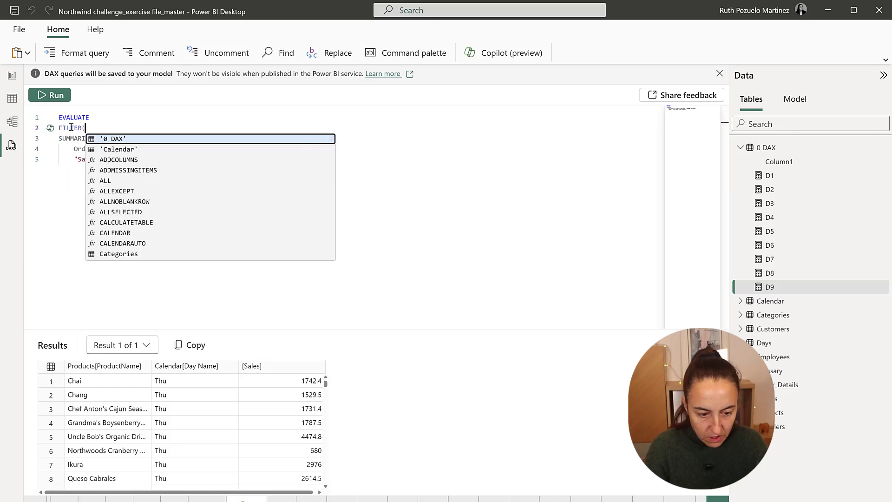
left_click(405, 170)
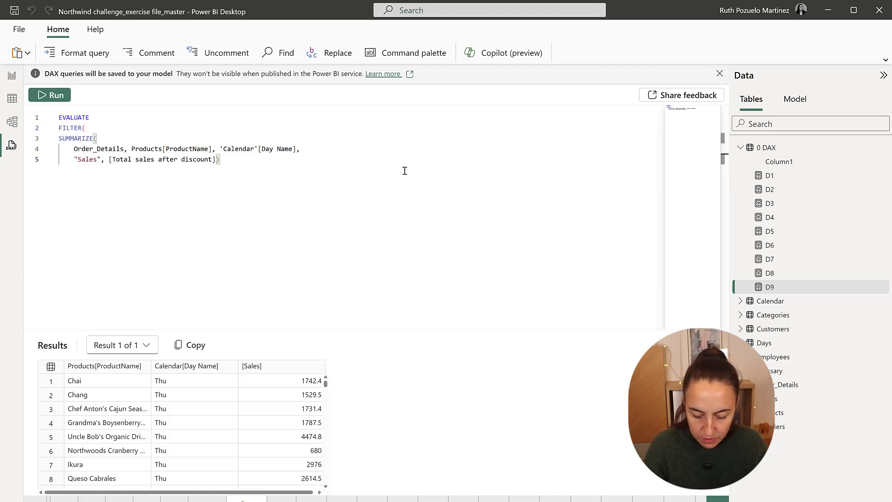
type(",")
key("Return")
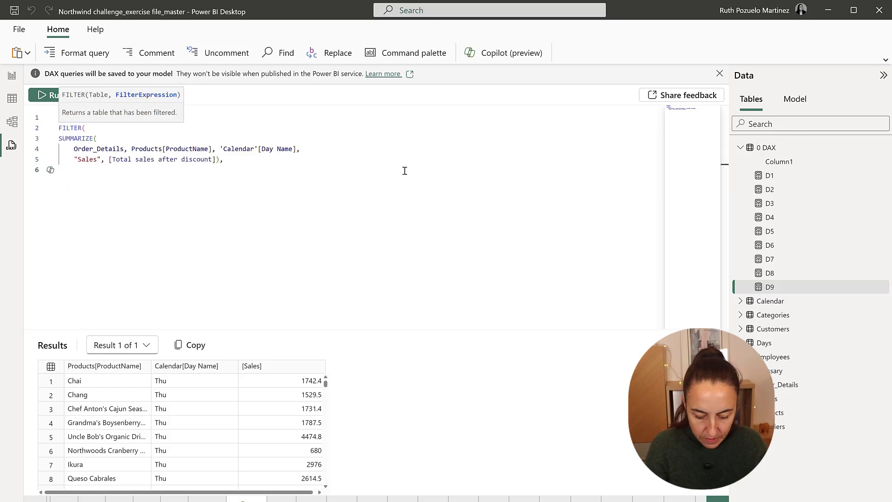
type("pro")
key("Down")
key("Down")
key("Tab")
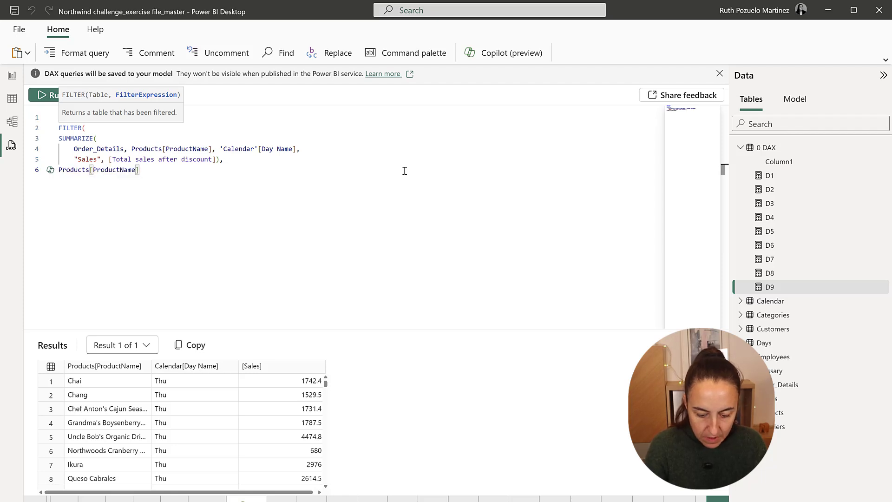
type("= \"Queso Cabrales\")")
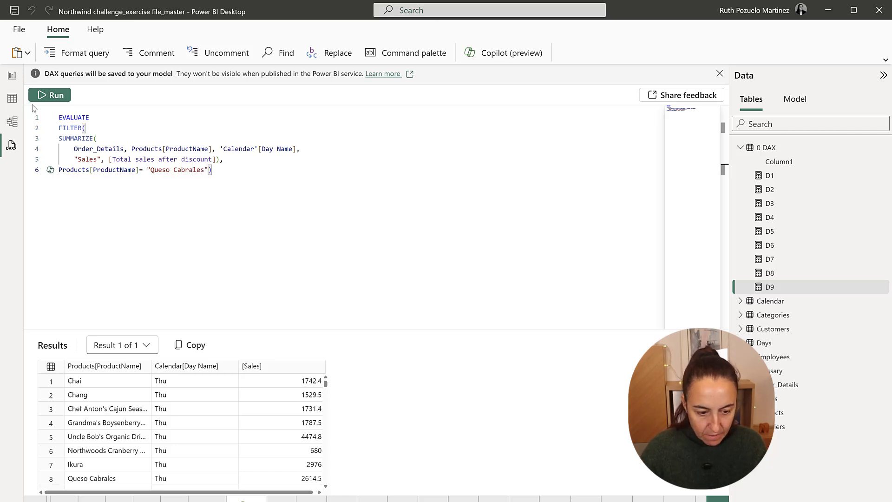
- Run the filtered query and select its text from FILTER to the end
left_click(43, 97)
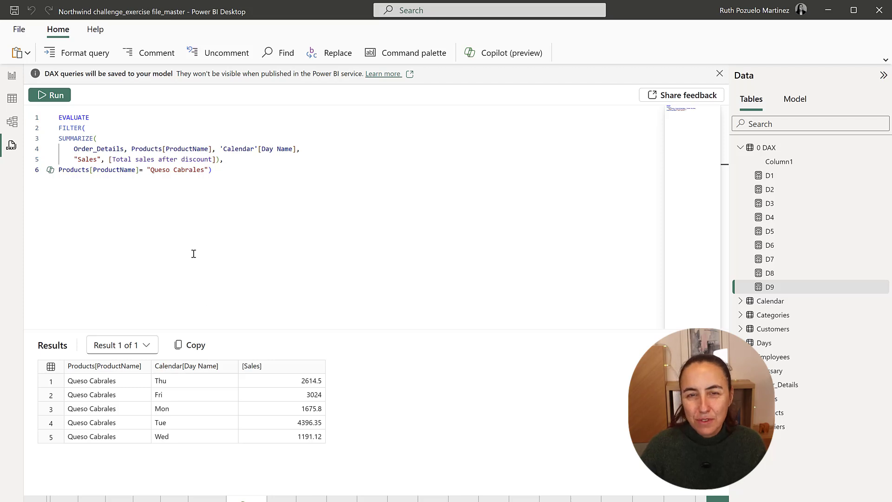
left_click_drag(231, 172, 43, 132)
key("ctrl+c")
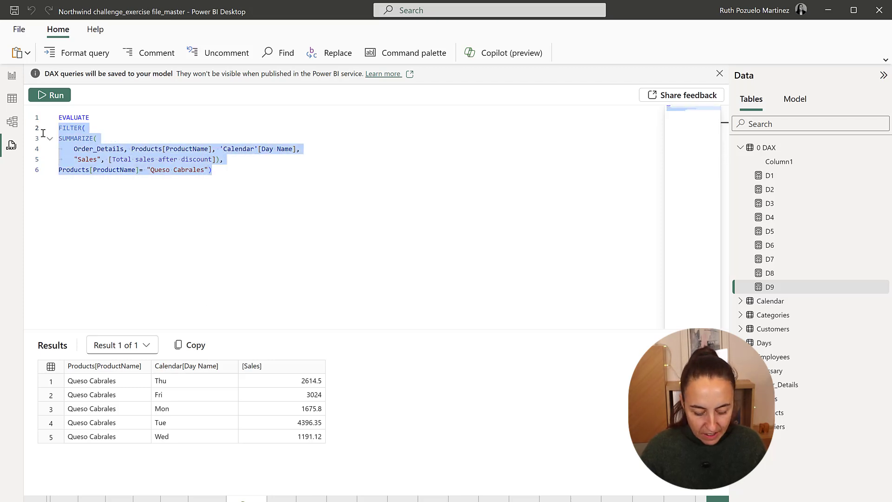
- Create measure D10 in the 0 DAX table containing the pasted filtered query
left_click(11, 75)
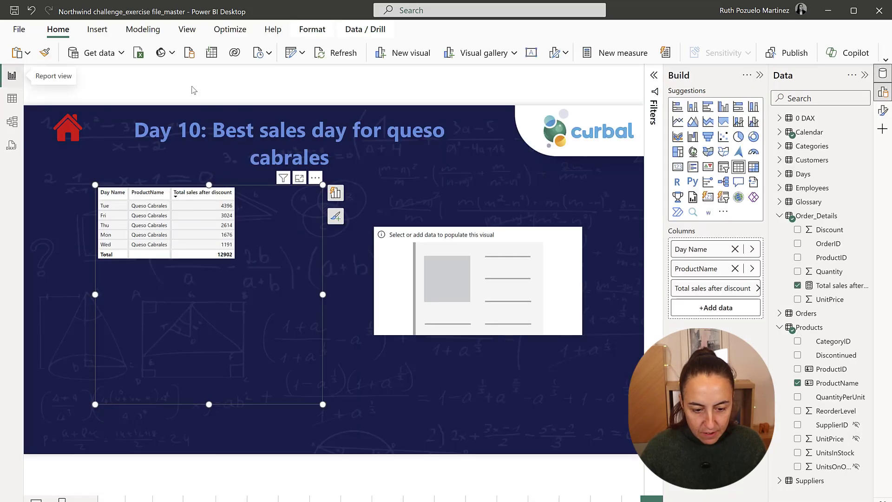
right_click(808, 120)
left_click(375, 166)
type("D10 =")
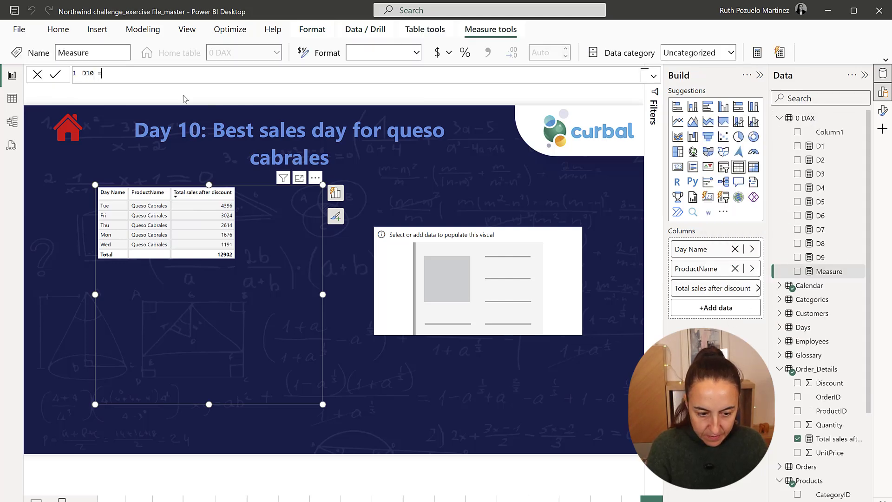
key("ctrl+v")
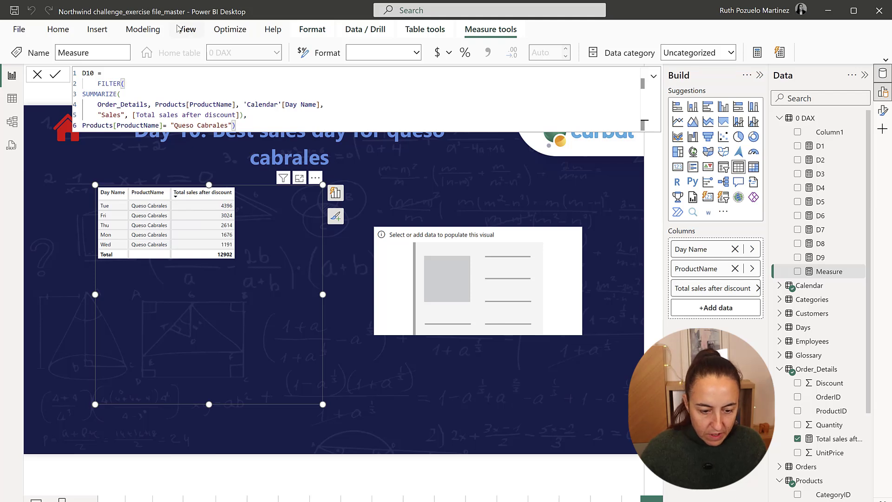
left_click_drag(216, 123, 82, 93)
key("Tab")
key("Tab")
- Wrap the D10 expression in TOPN(1, …, [Sales], desc)
left_click(128, 73)
key("Return")
type("TOPN(1,")
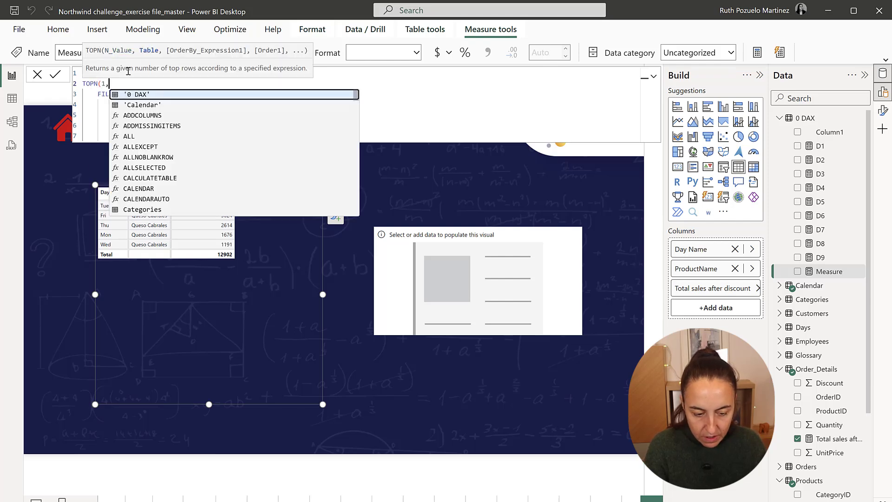
left_click(294, 136)
type(",")
key("Return")
type("sal")
key("Tab")
type(", desc")
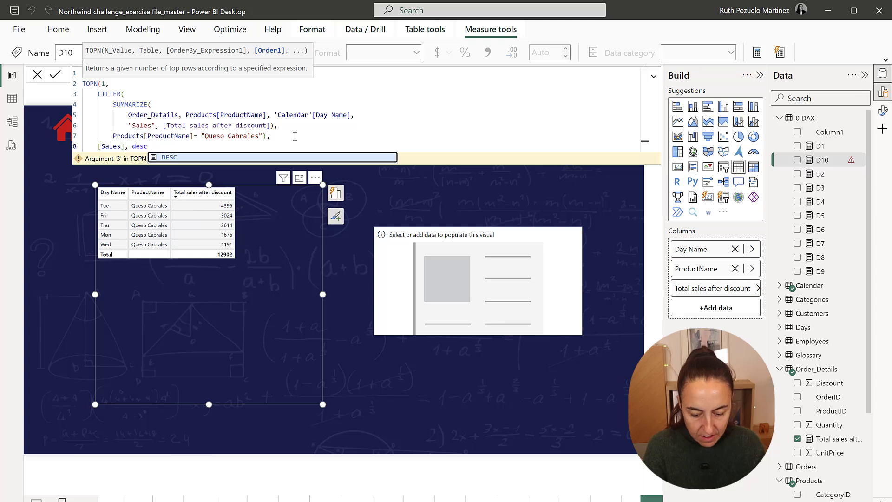
type(")")
- Wrap the TOPN block in CONCATENATEX over 'Calendar'[Day Name] with a ", " separator
left_click_drag(175, 151, 73, 85)
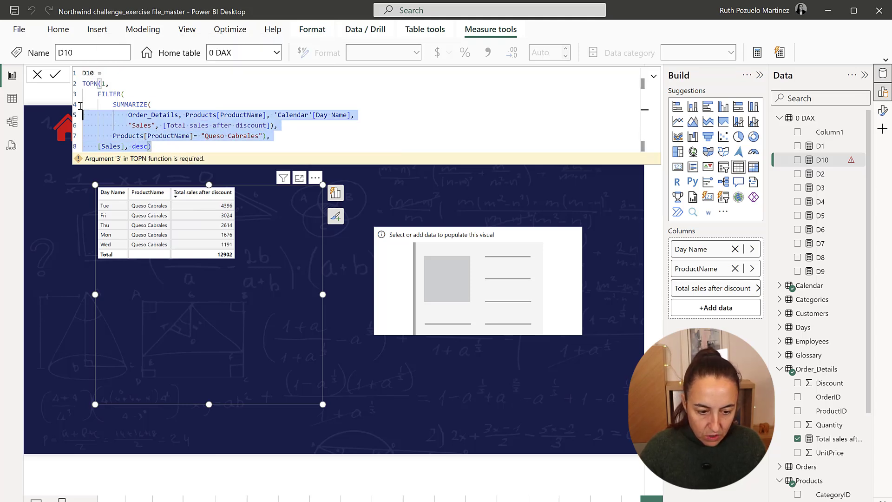
key("ctrl+v")
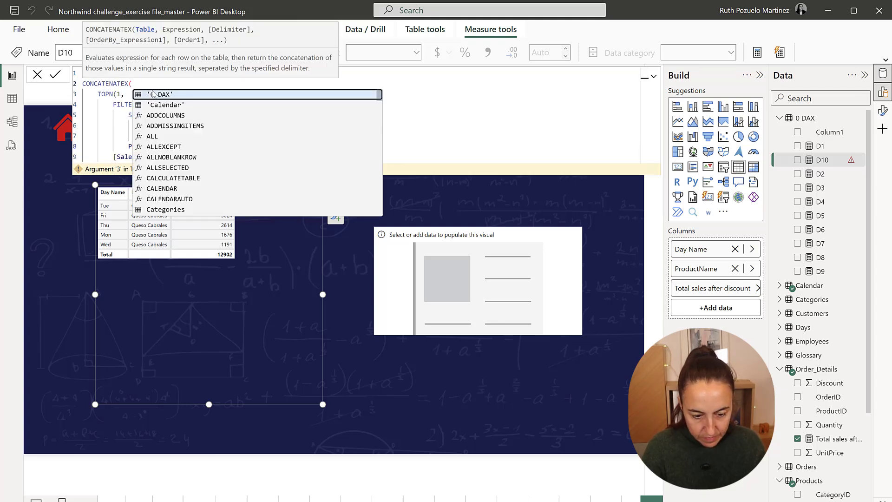
key("Escape")
left_click(173, 156)
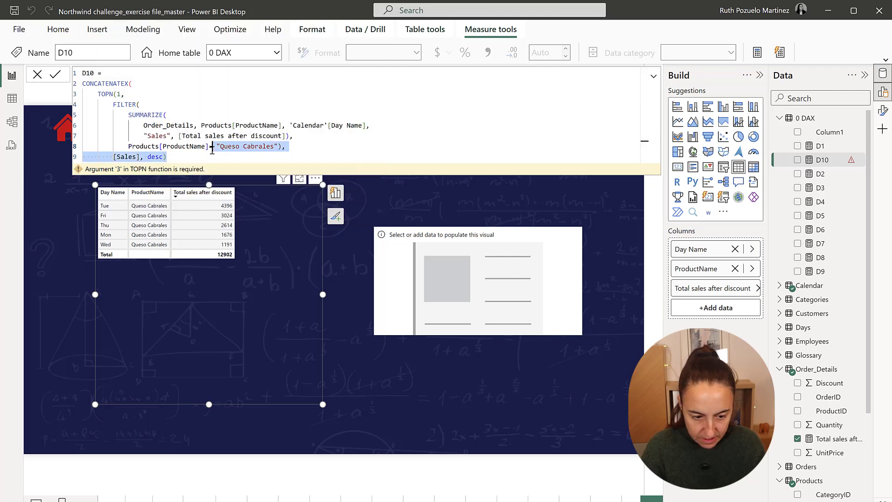
type(",")
key("Return")
type("d")
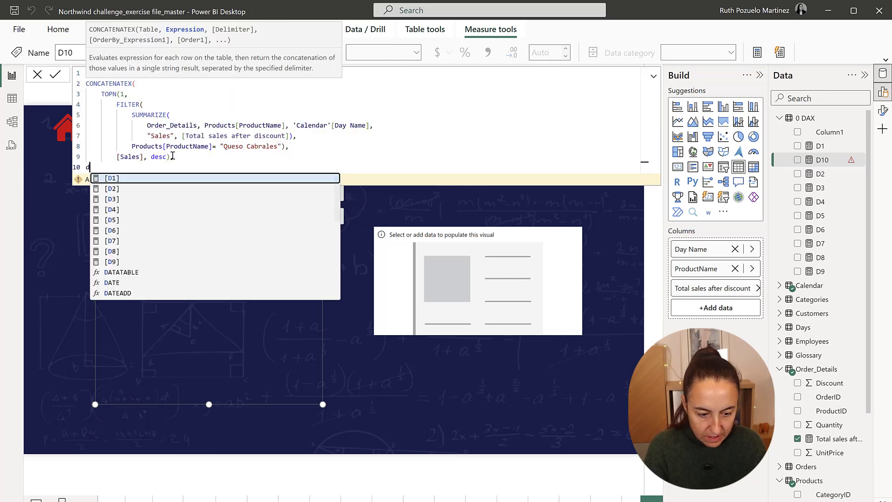
type("ay")
key("Up")
key("Up")
key("Up")
key("Tab")
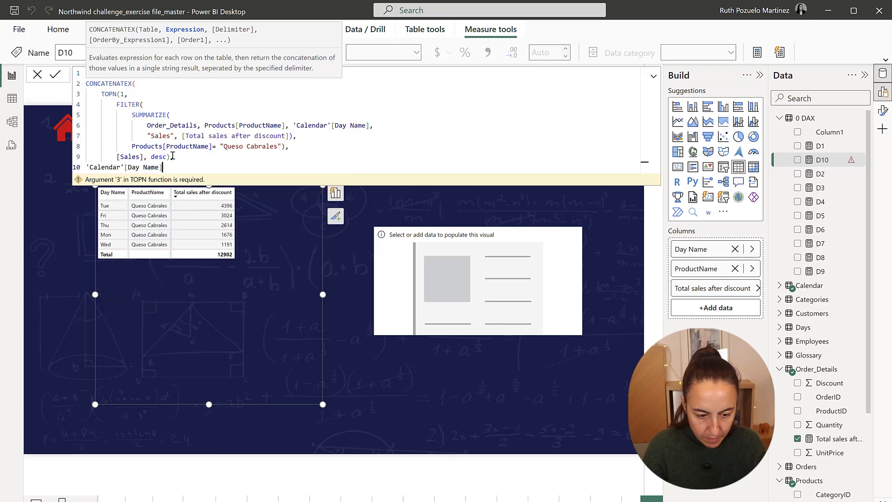
type(", \",")
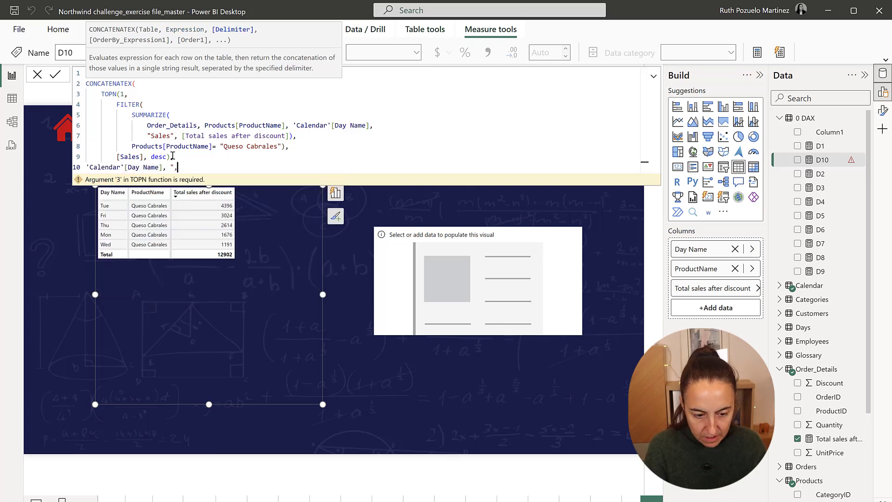
type(" \", ")
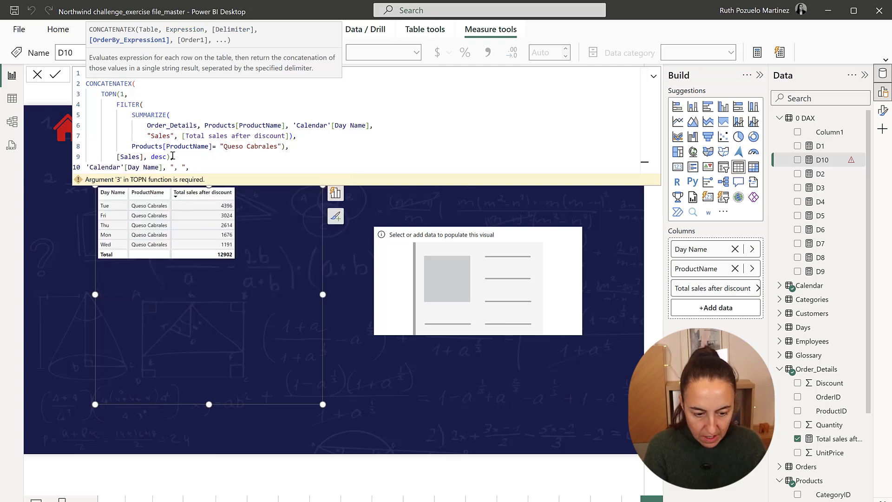
type("ca")
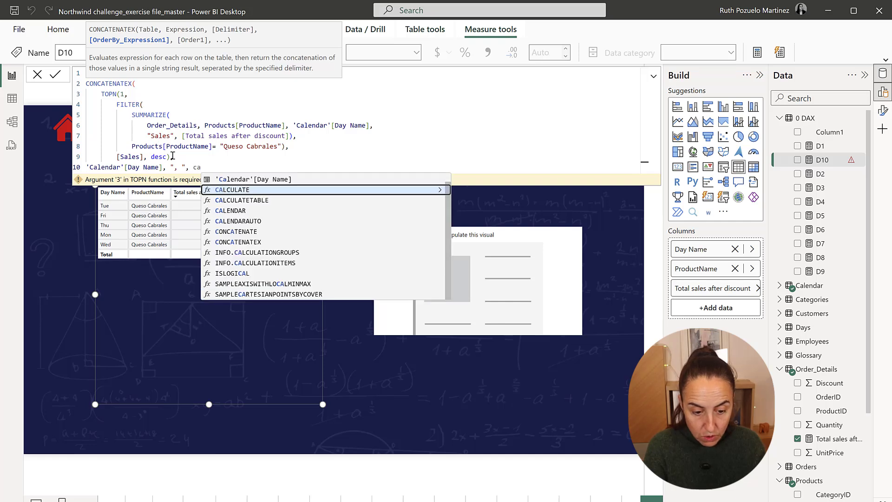
- Sort by 'Calendar'[Day Name] ascending, commit D10, and show it on the card as Tue
key("Up")
key("Tab")
type(", asv")
key("BackSpace")
type("c")
key("Tab")
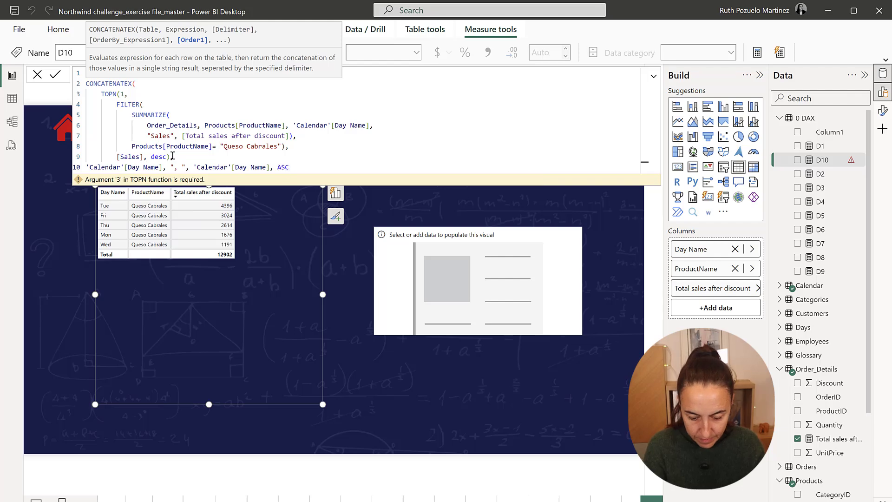
type(",")
key("Return")
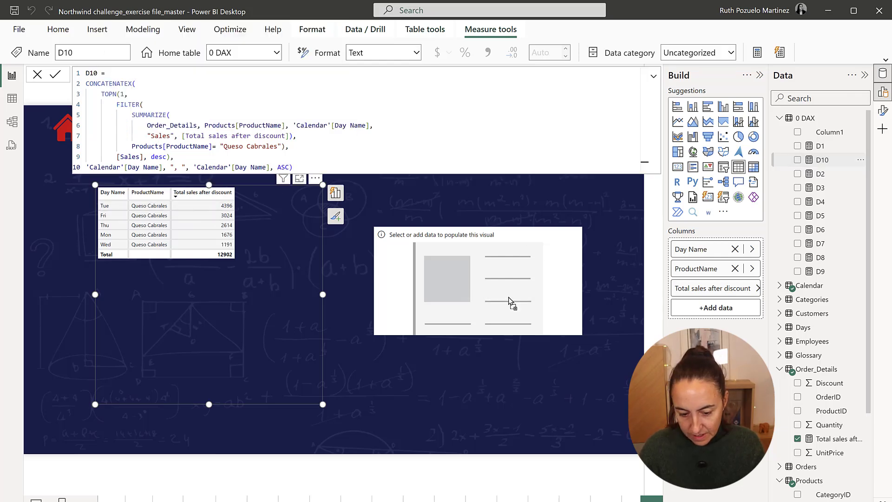
left_click(510, 303)
left_click_drag(509, 302, 509, 301)
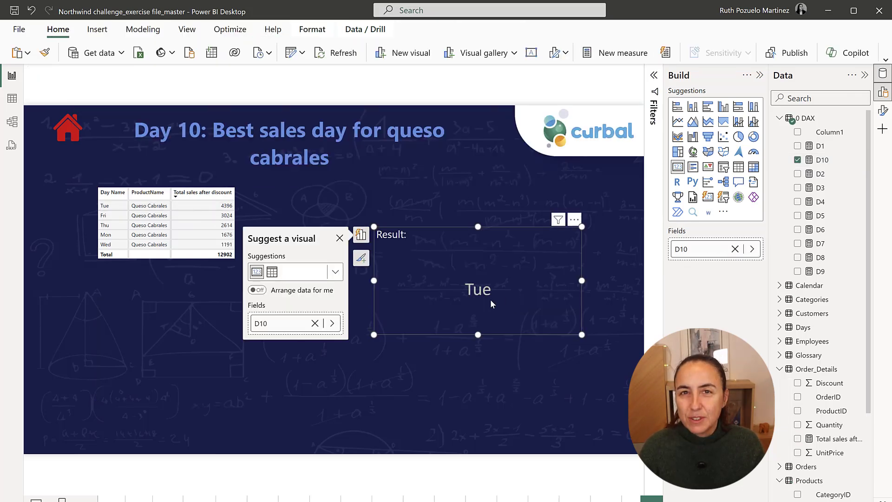